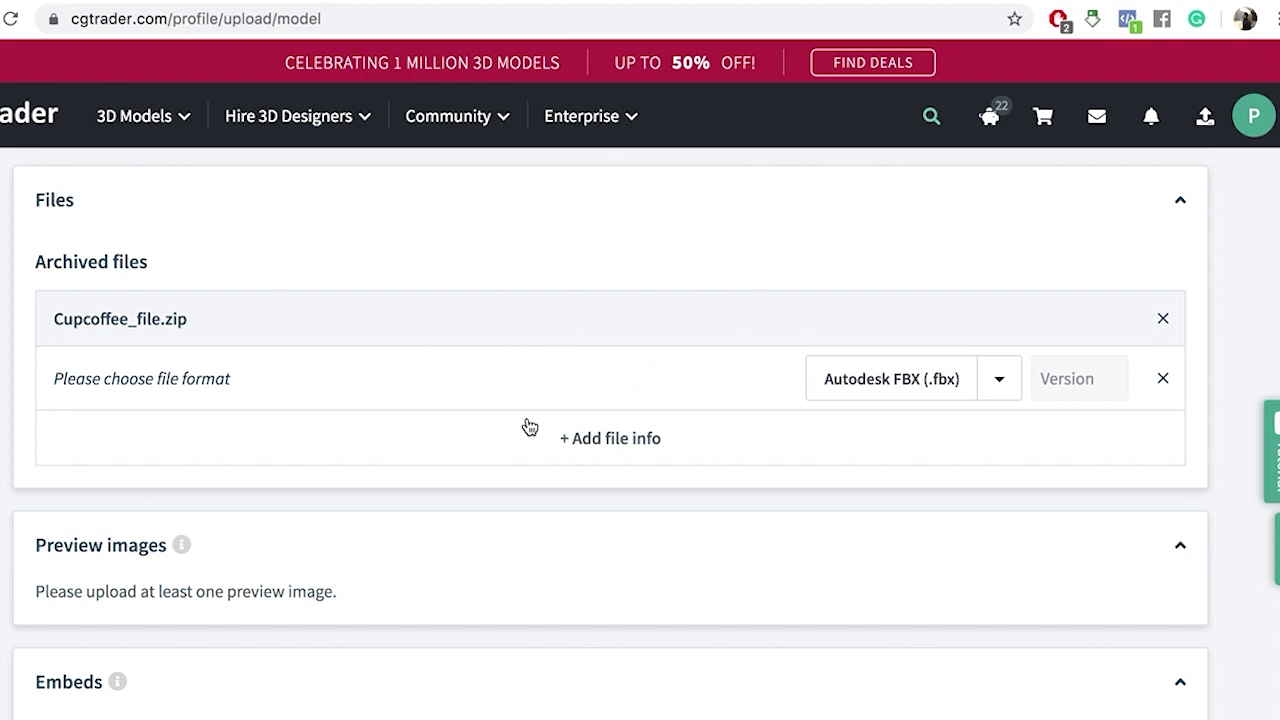
Add an OBJ (.obj, .mtl) file format entry to the Cupcoffee_file.zip archive
{"action": "left_click", "coordinate": [582, 428]}
{"action": "type", "text": "obj"}
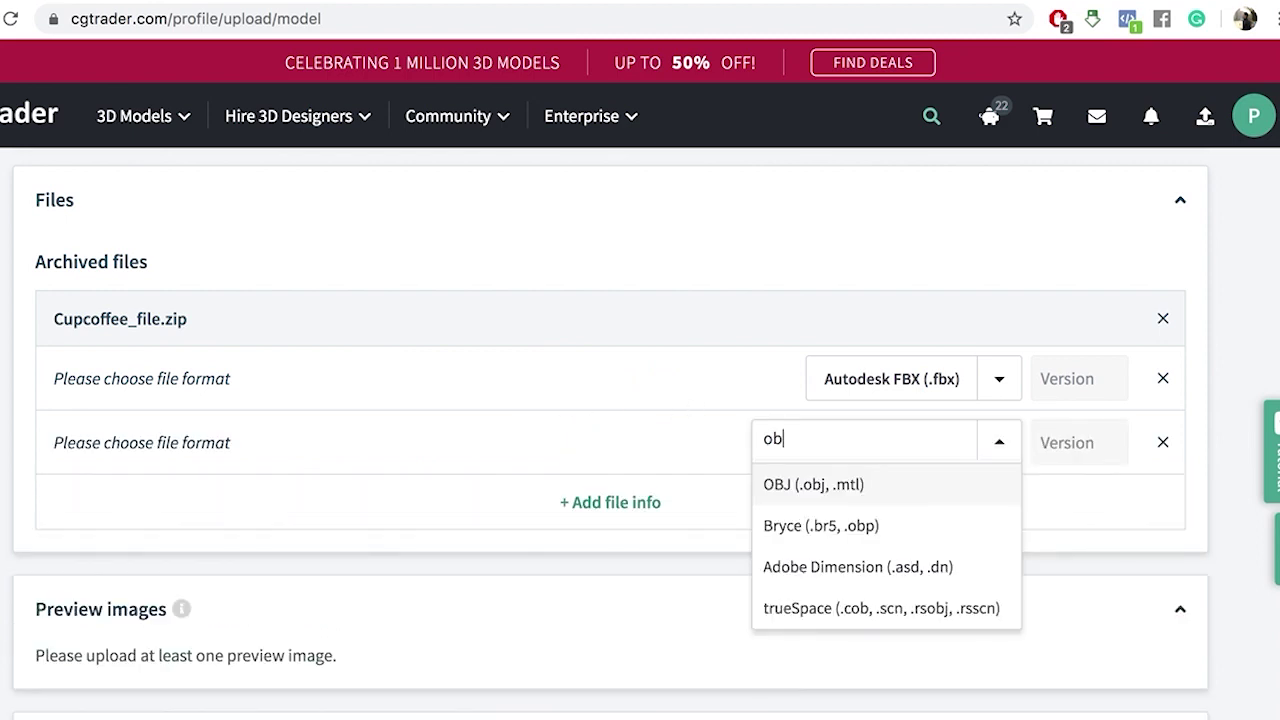
{"action": "left_click", "coordinate": [843, 499]}
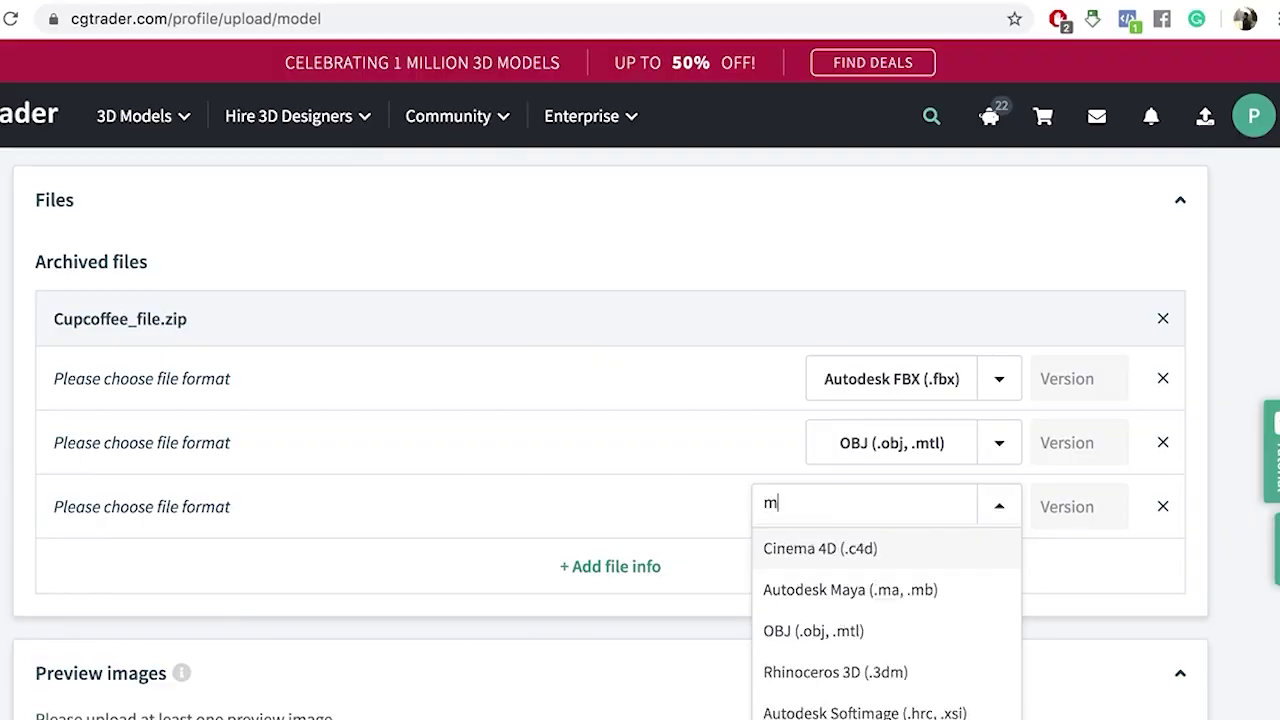
Add an Autodesk Maya 2020 format entry with Arnold 2020 as renderer and mark it as the native format
{"action": "type", "text": "aya"}
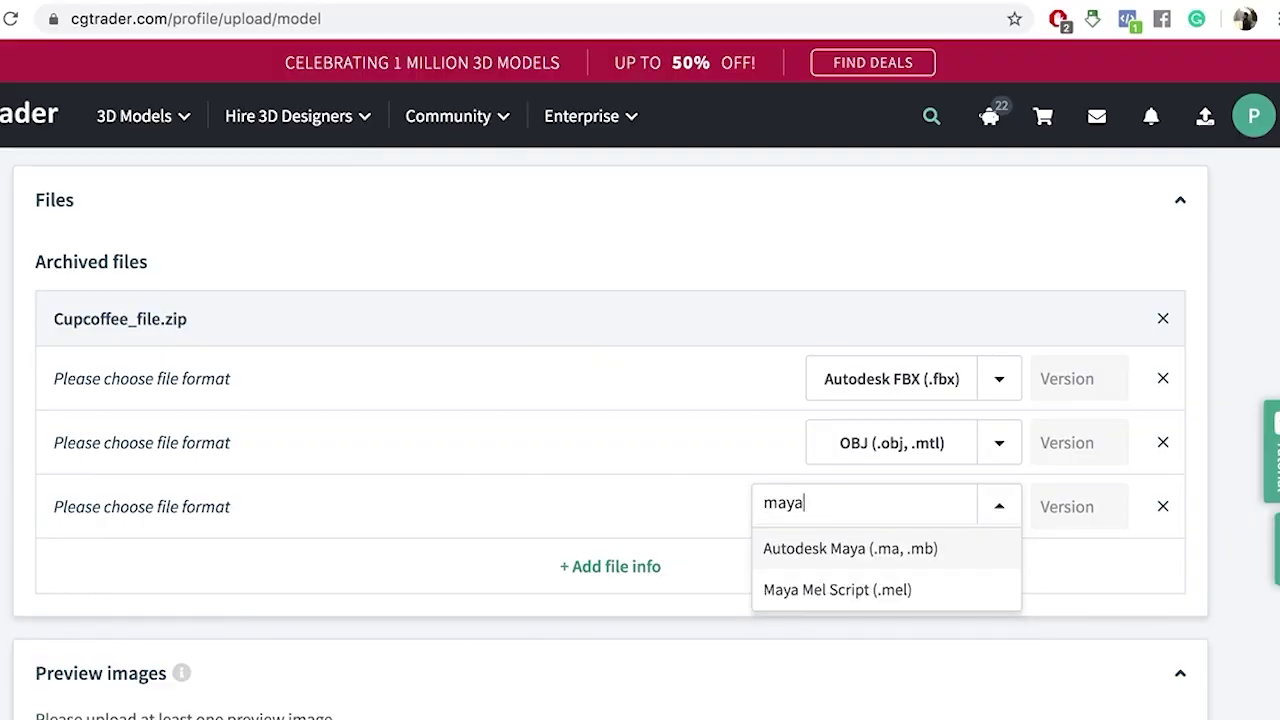
{"action": "left_click", "coordinate": [915, 551]}
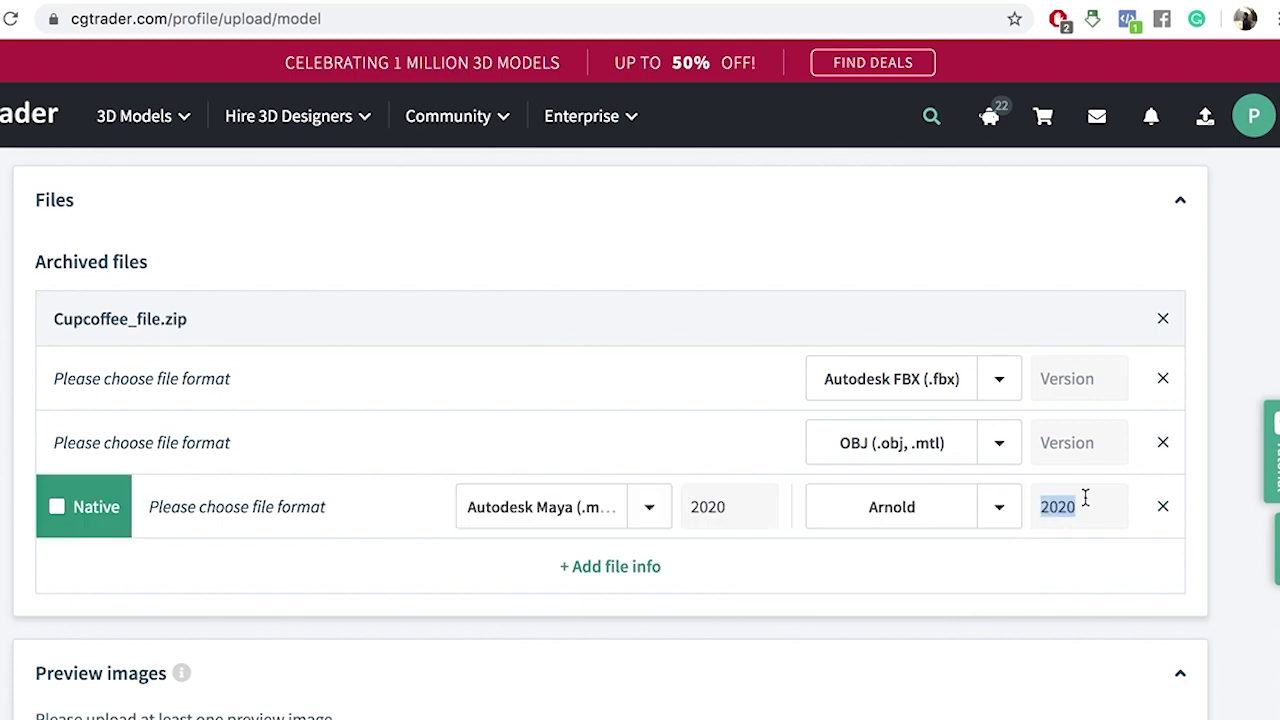
{"action": "key", "text": "BackSpace"}
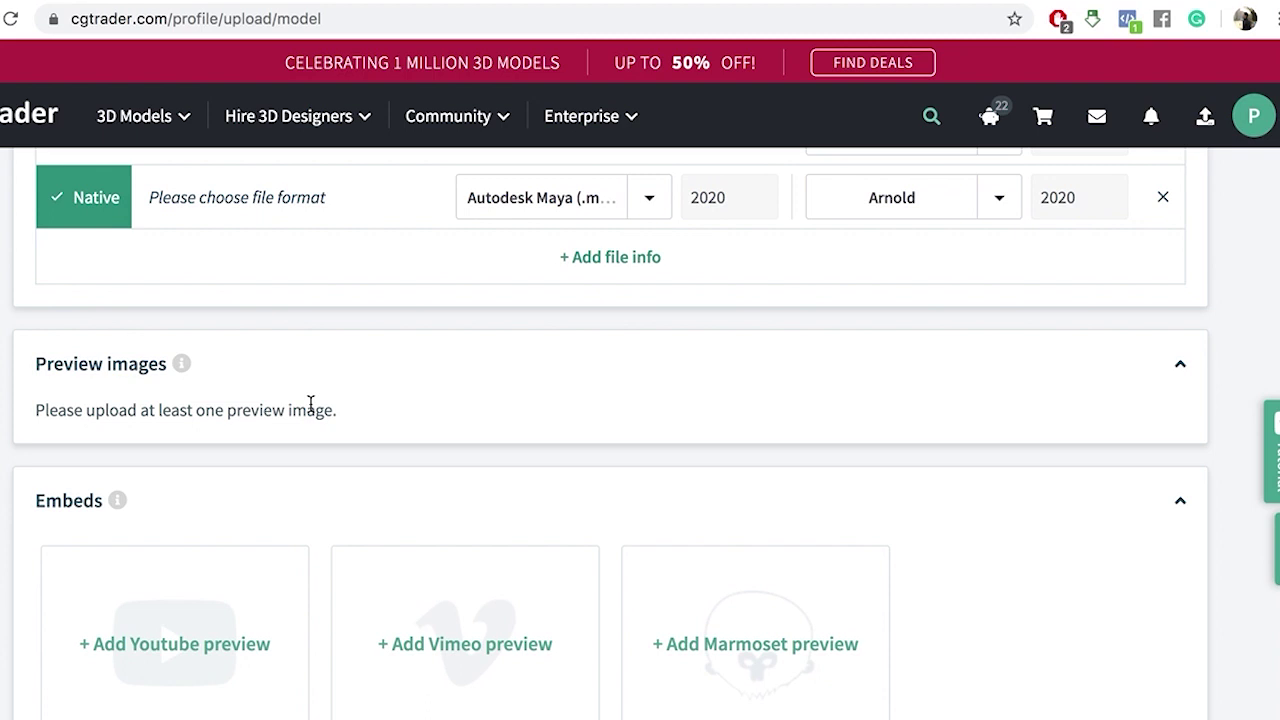
Upload cup_preview.jpg and cupWireframe.jpg from the Cupcoffee_file folder as preview images
{"action": "left_click", "coordinate": [1182, 371]}
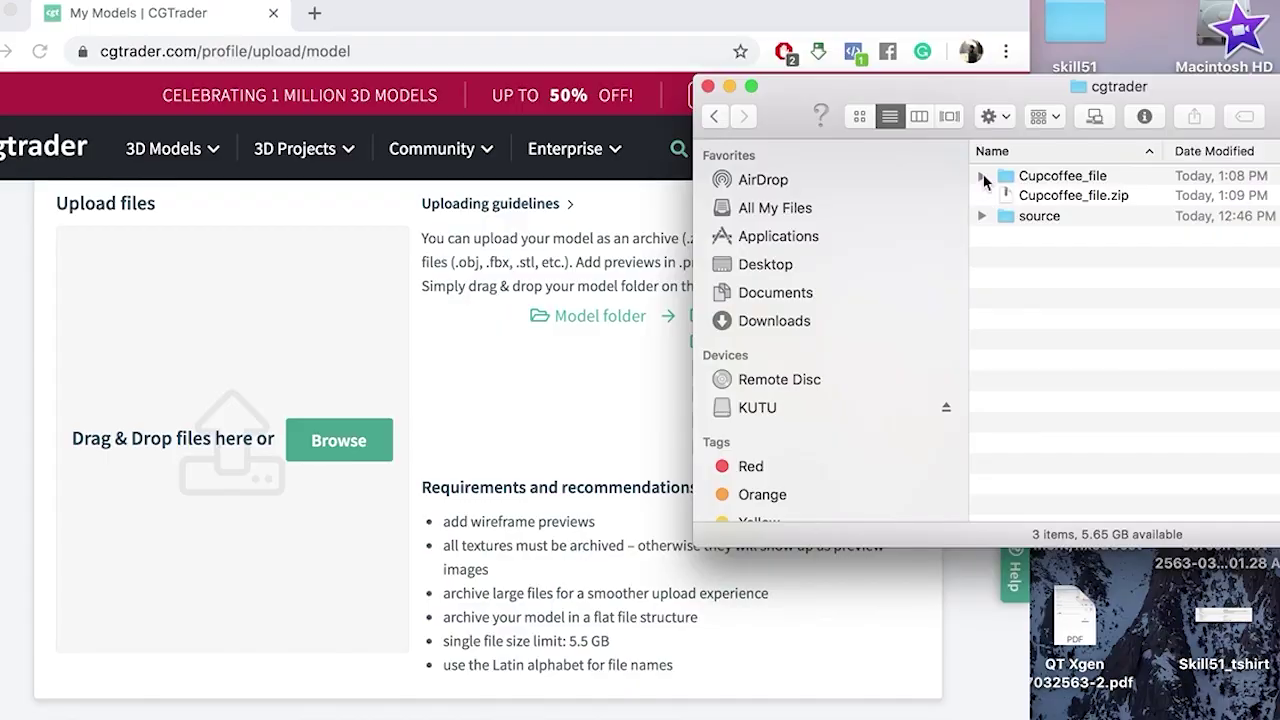
{"action": "left_click", "coordinate": [982, 176]}
{"action": "left_click", "coordinate": [1086, 198]}
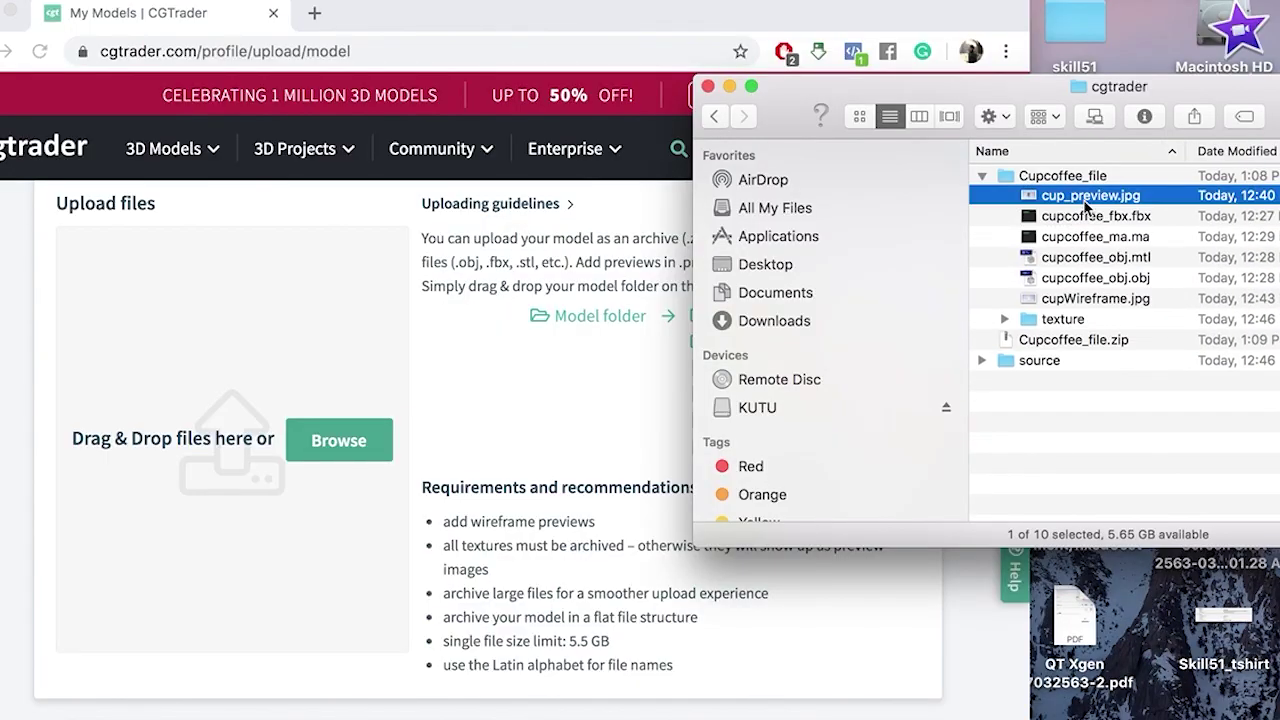
{"action": "key", "text": "space"}
{"action": "key", "text": "space"}
{"action": "left_click", "coordinate": [1097, 302], "text": "super"}
{"action": "left_click_drag", "start_coordinate": [1036, 201], "coordinate": [258, 354]}
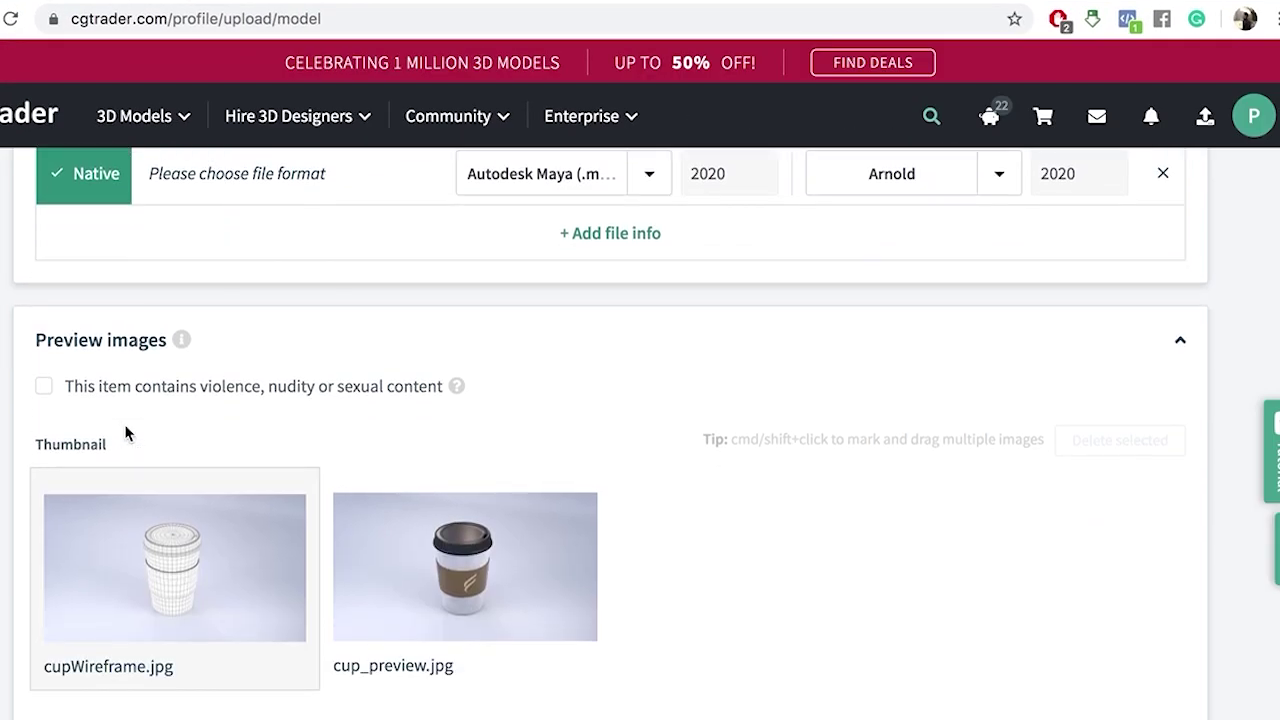
Reorder the preview images so that cup_preview.jpg is the thumbnail
{"action": "scroll", "coordinate": [127, 432], "scroll_direction": "down", "scroll_amount": 2}
{"action": "left_click", "coordinate": [428, 440]}
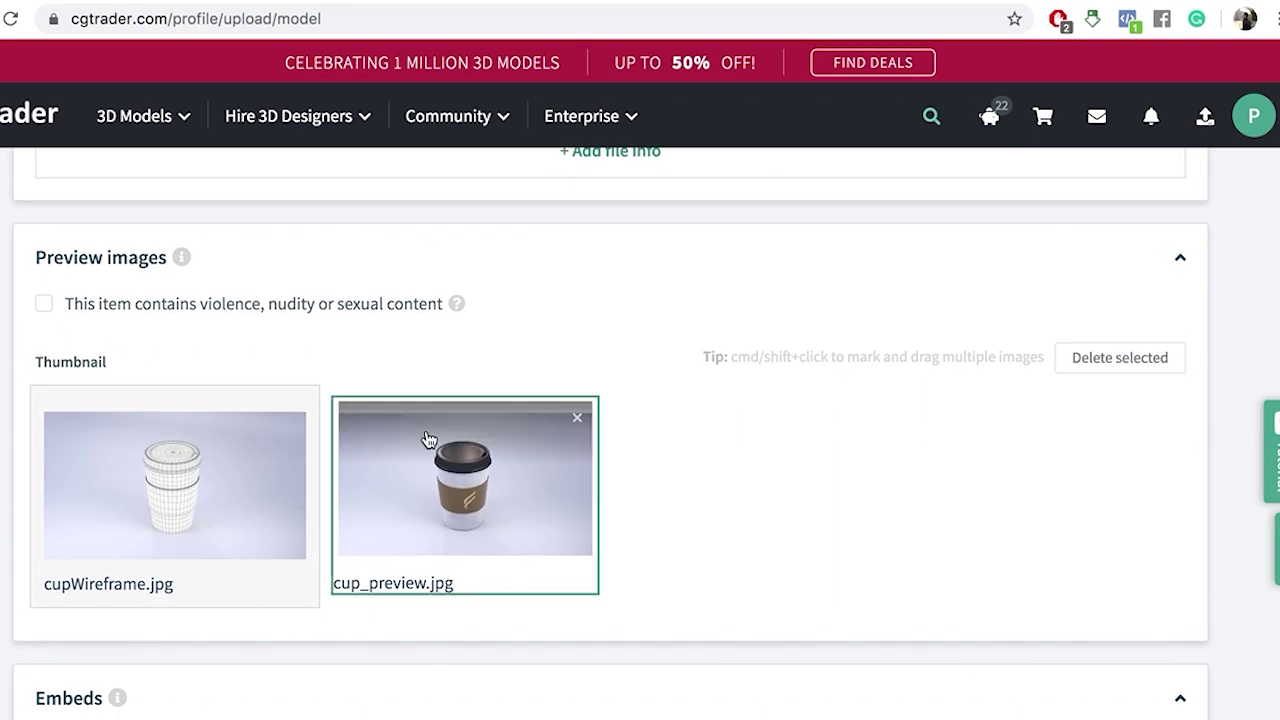
{"action": "left_click_drag", "start_coordinate": [441, 463], "coordinate": [123, 463]}
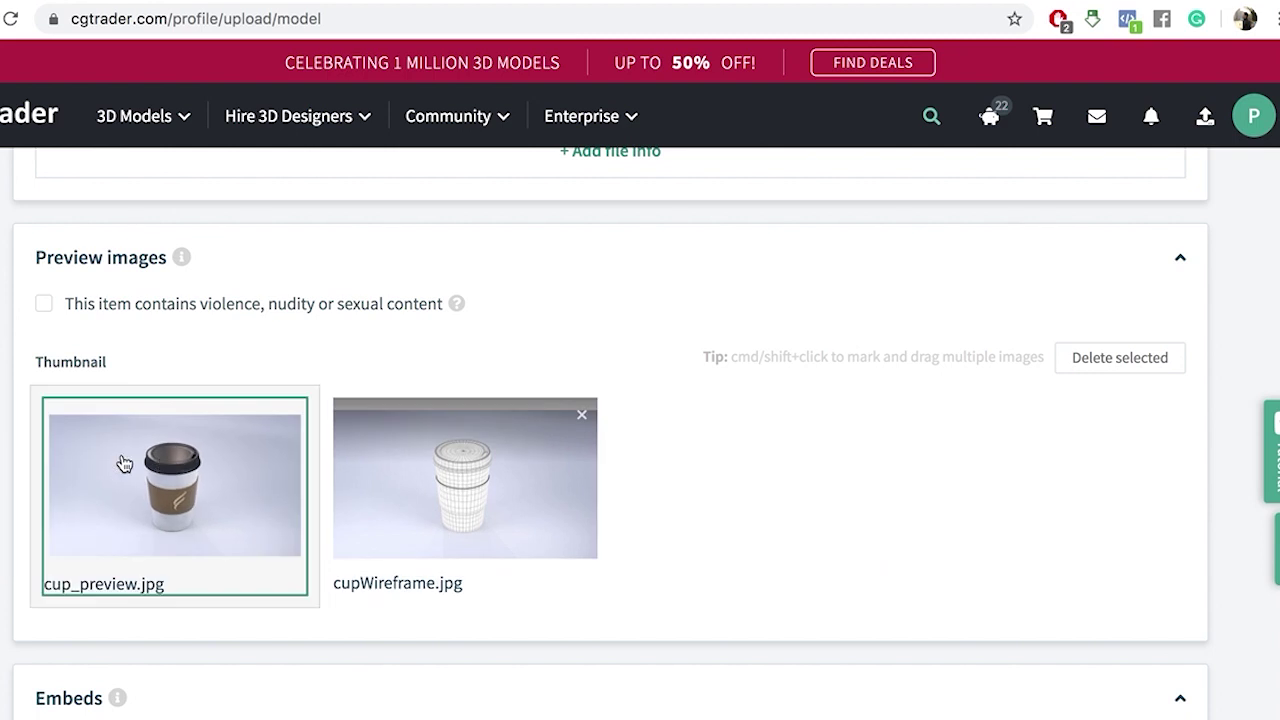
Enter "Coffee Cup 3D Model" as the model's title in the details
{"action": "scroll", "coordinate": [811, 506], "scroll_direction": "down", "scroll_amount": 5}
{"action": "scroll", "coordinate": [813, 510], "scroll_direction": "down", "scroll_amount": 2}
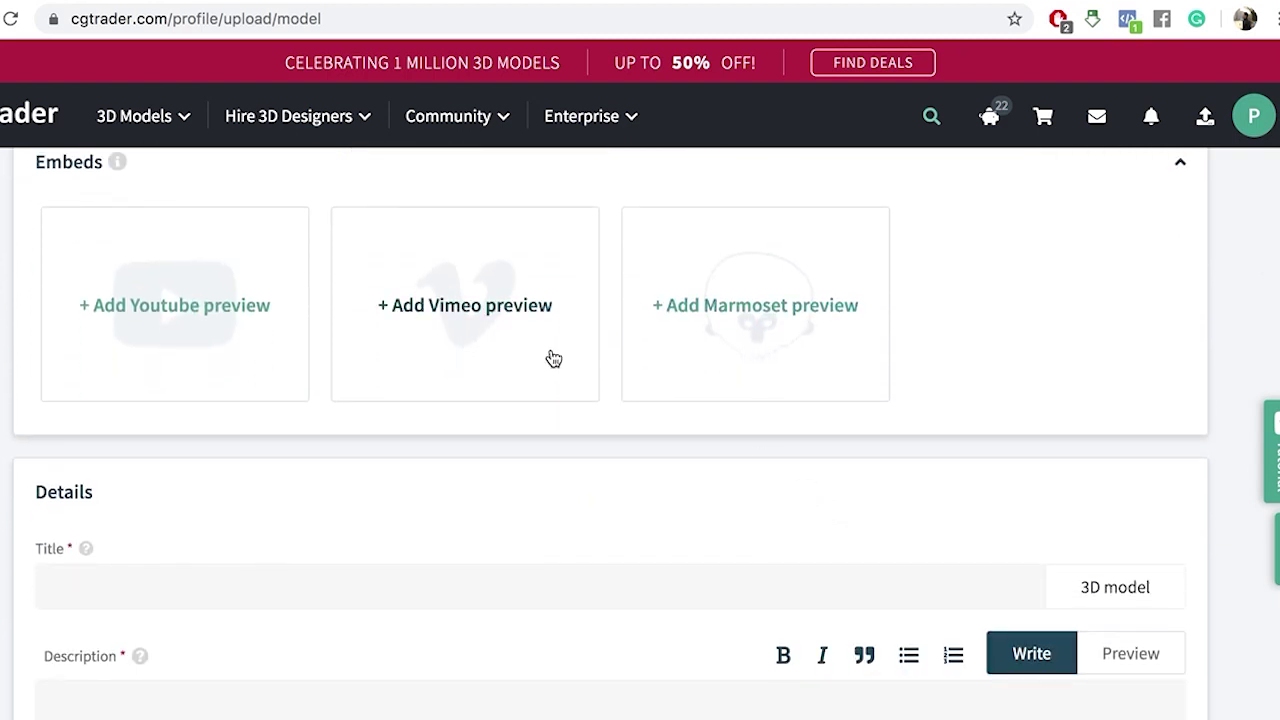
{"action": "scroll", "coordinate": [554, 359], "scroll_direction": "up", "scroll_amount": 2}
{"action": "scroll", "coordinate": [552, 357], "scroll_direction": "up", "scroll_amount": 1}
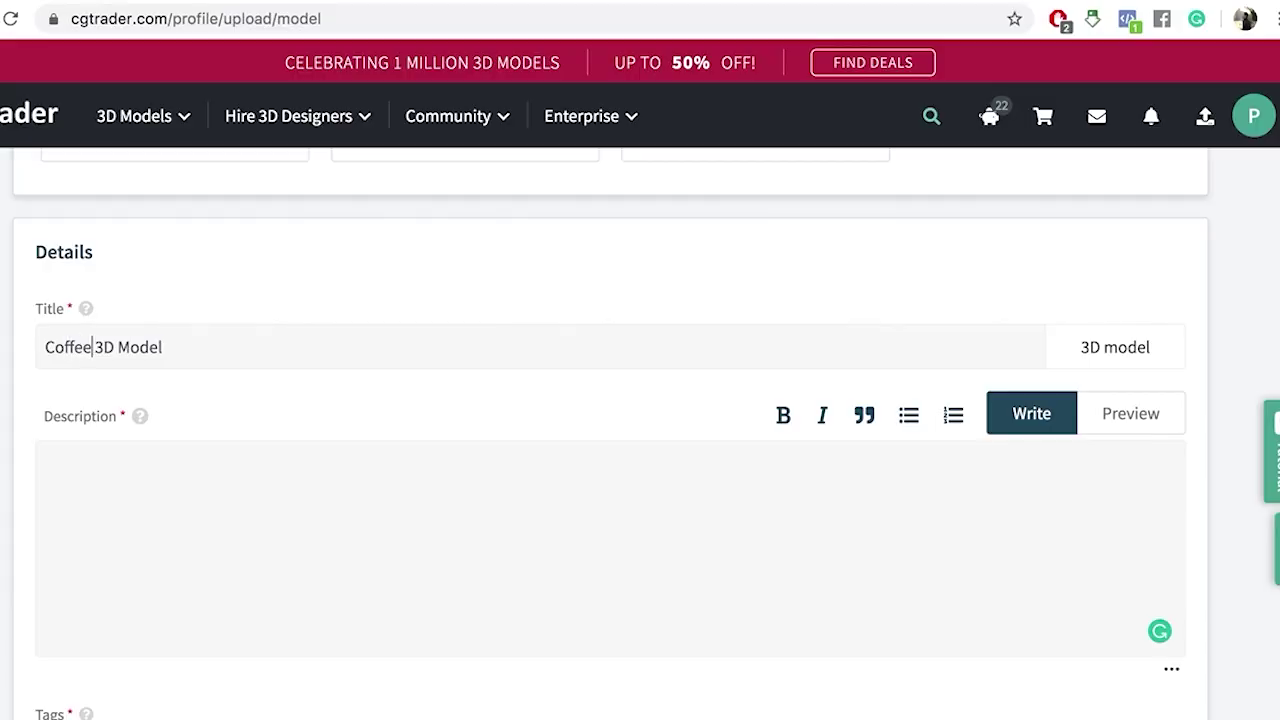
{"action": "type", "text": "Cup 3D Model"}
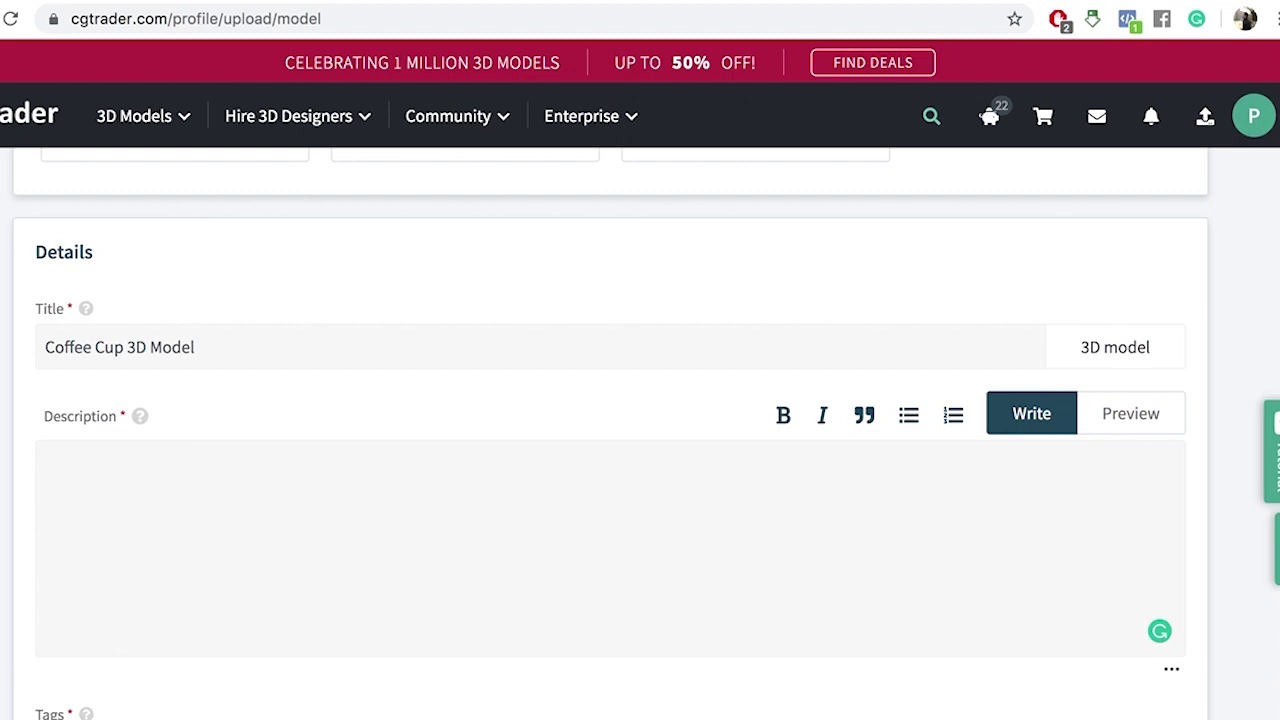
Copy the title text "Coffee Cup 3D Model" into the model's description
{"action": "triple_click", "coordinate": [212, 347]}
{"action": "key", "text": "ctrl+c"}
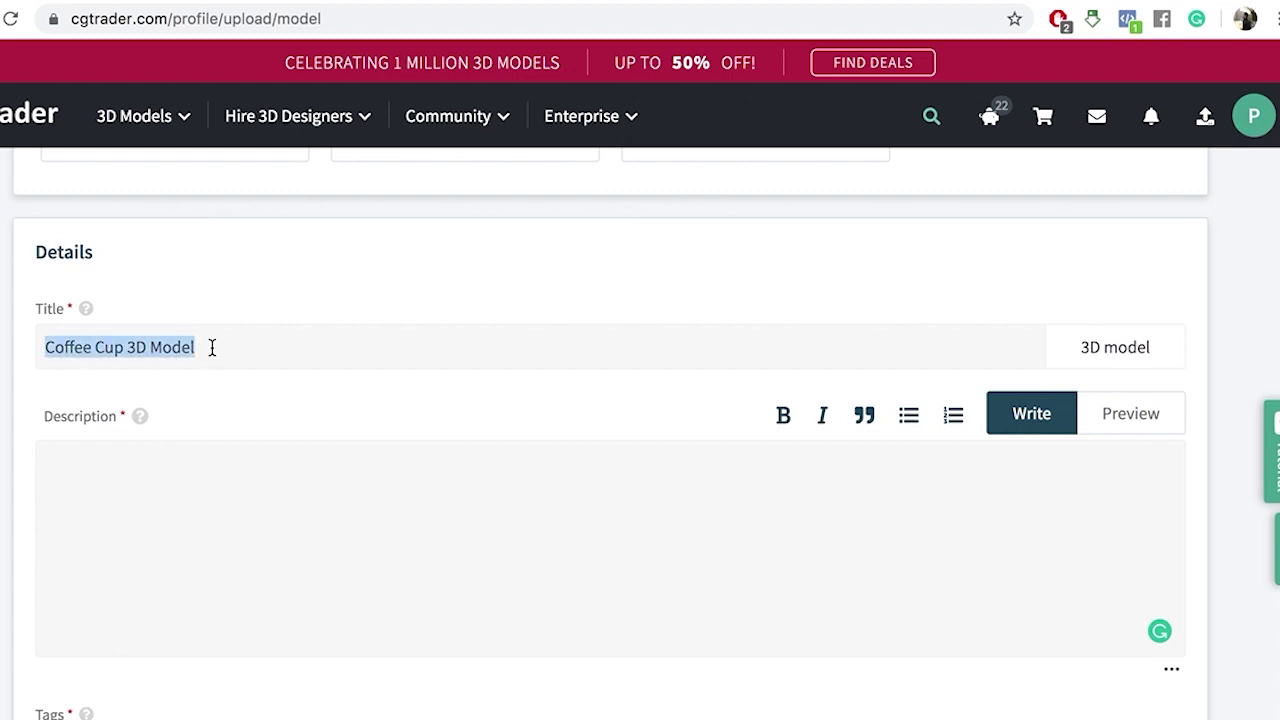
{"action": "left_click", "coordinate": [187, 458]}
{"action": "key", "text": "ctrl+v"}
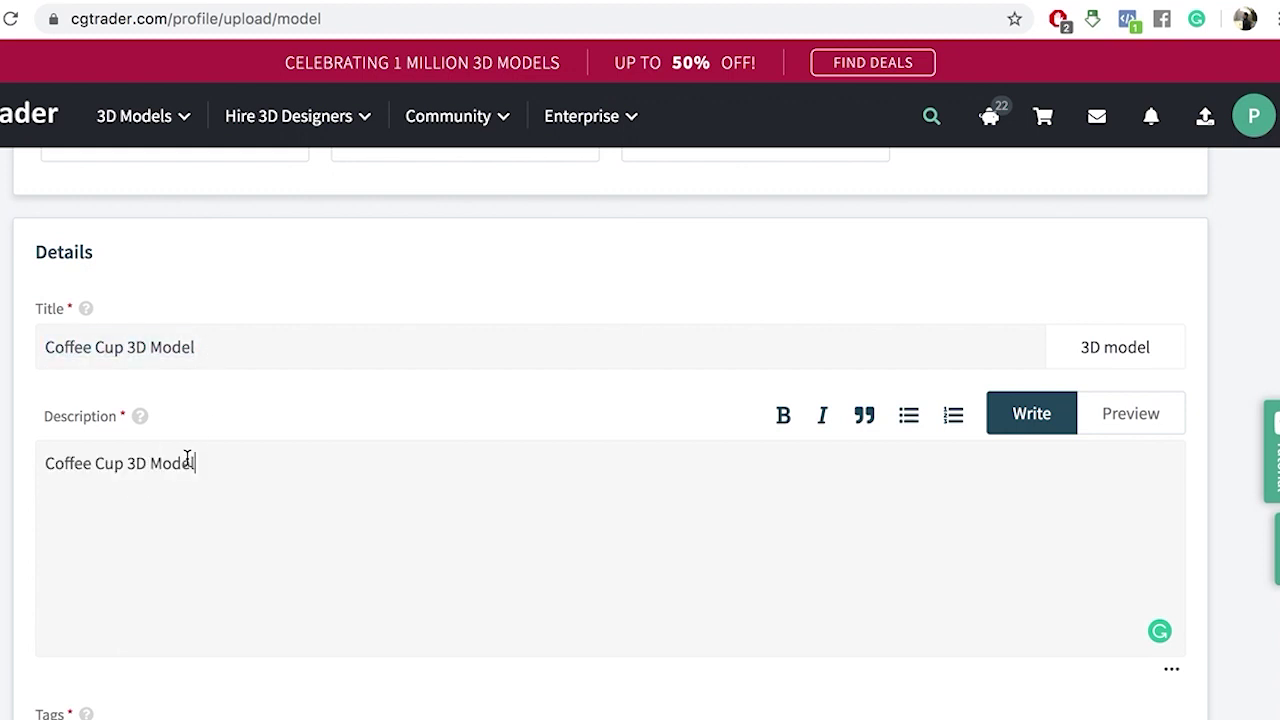
{"action": "type", "text": "d"}
{"action": "key", "text": "BackSpace"}
{"action": "type", "text": "S"}
Add the recommended tags coffee, cup, breakfast and cappuccino to the model
{"action": "scroll", "coordinate": [600, 380], "scroll_direction": "down", "scroll_amount": 3}
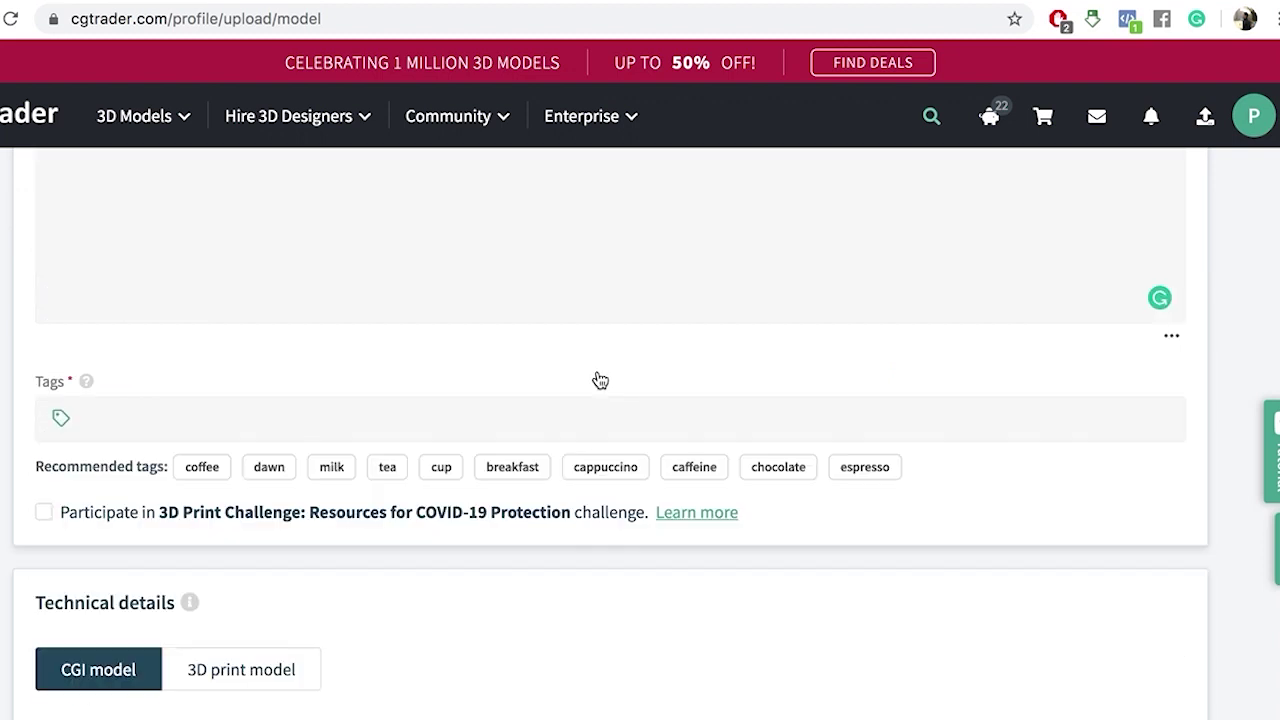
{"action": "left_click", "coordinate": [208, 464]}
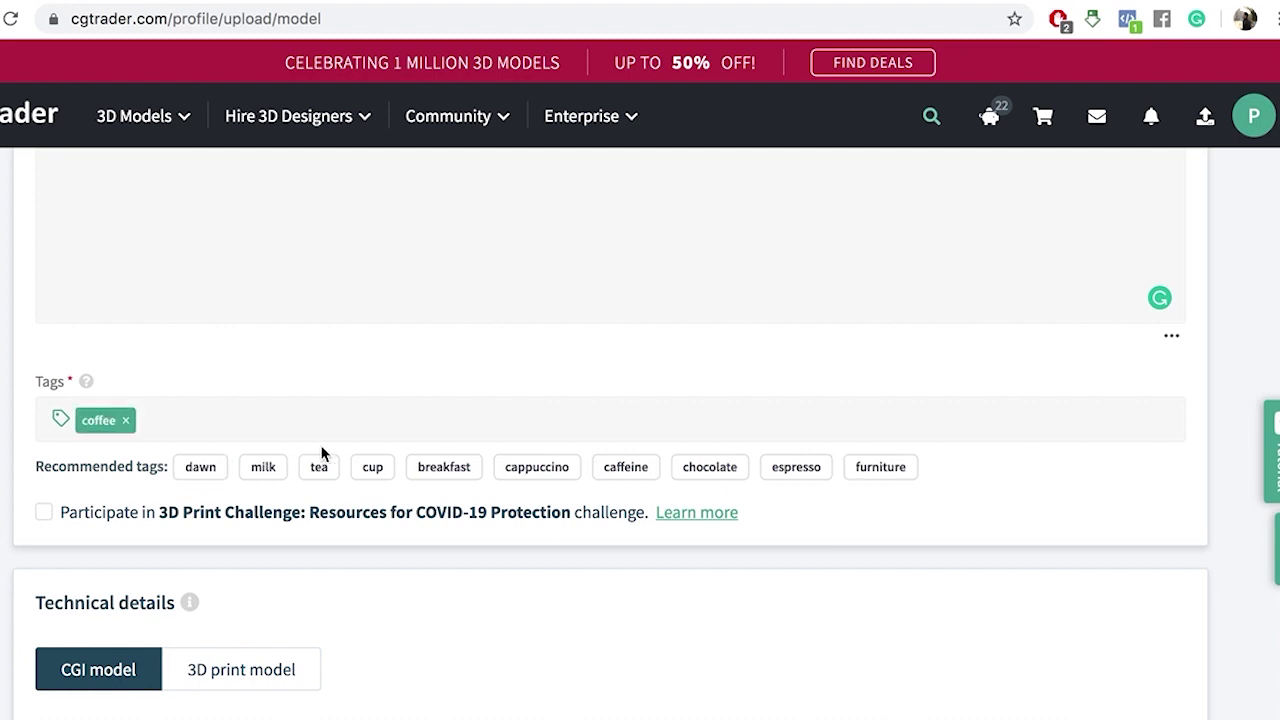
{"action": "left_click", "coordinate": [368, 466]}
{"action": "left_click", "coordinate": [389, 472]}
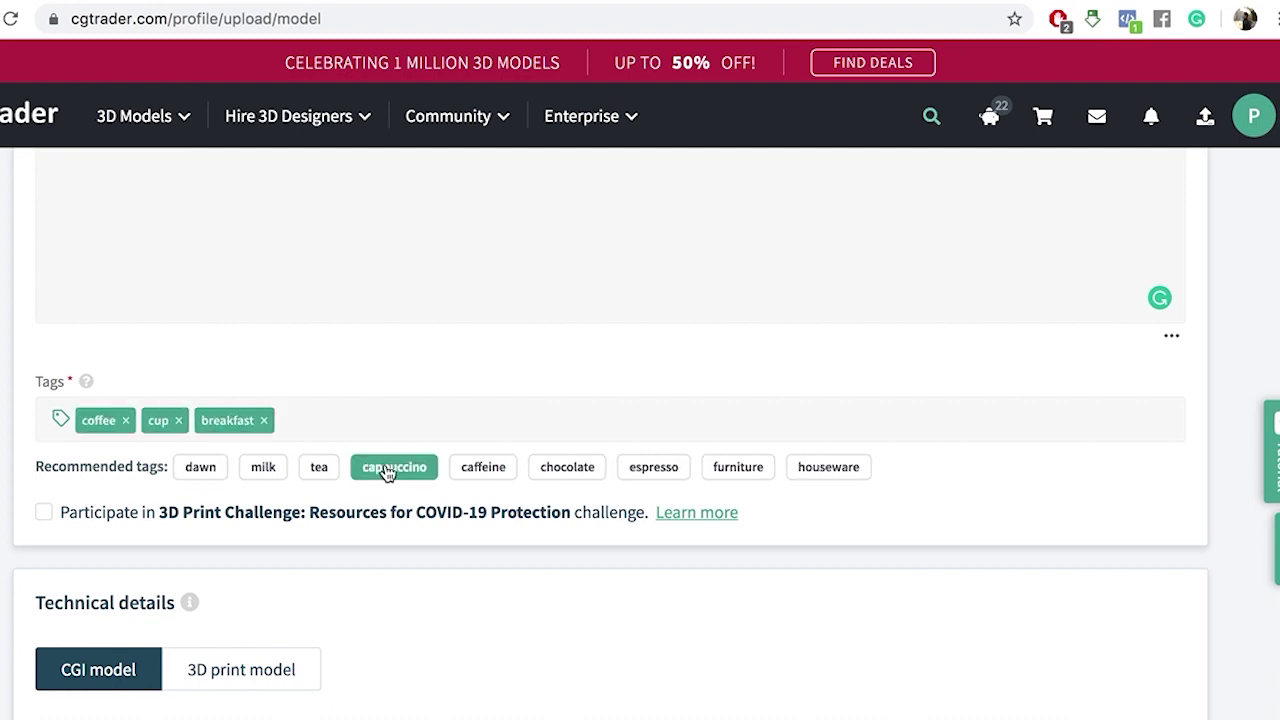
{"action": "left_click", "coordinate": [398, 471]}
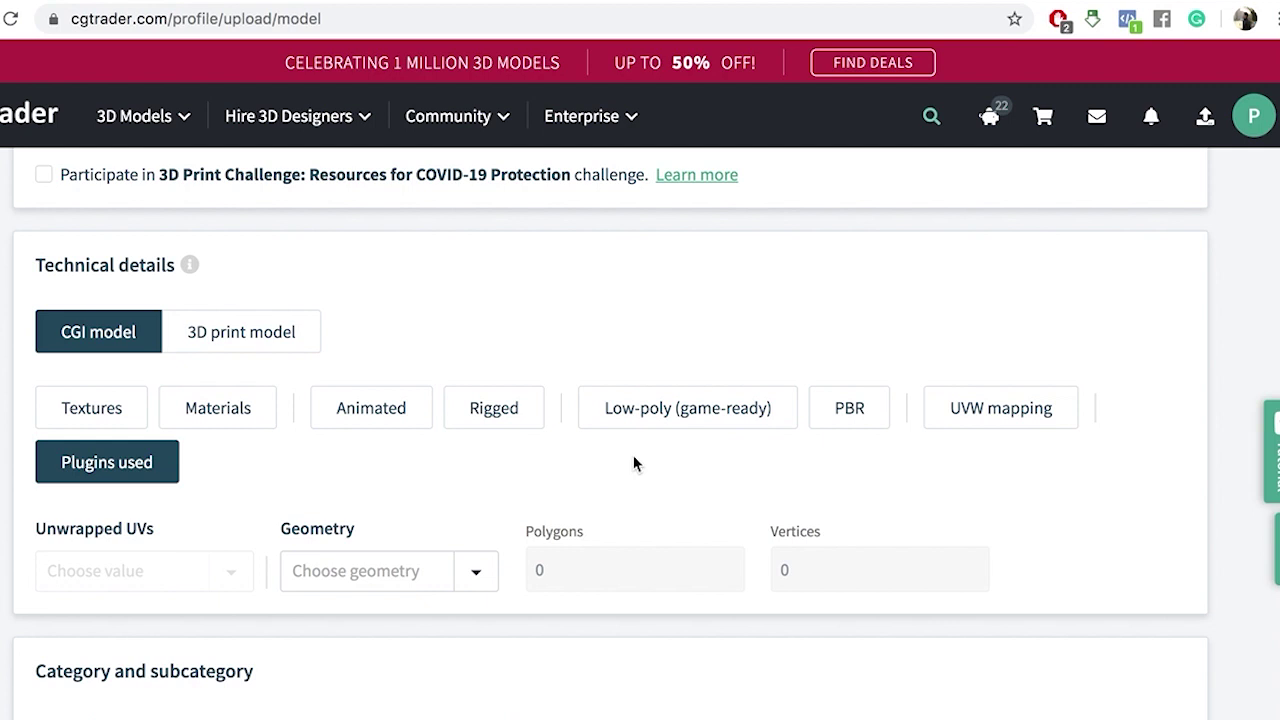
Mark the item as a CGI model that includes textures and UVW mapping
{"action": "left_click", "coordinate": [131, 342]}
{"action": "left_click", "coordinate": [111, 415]}
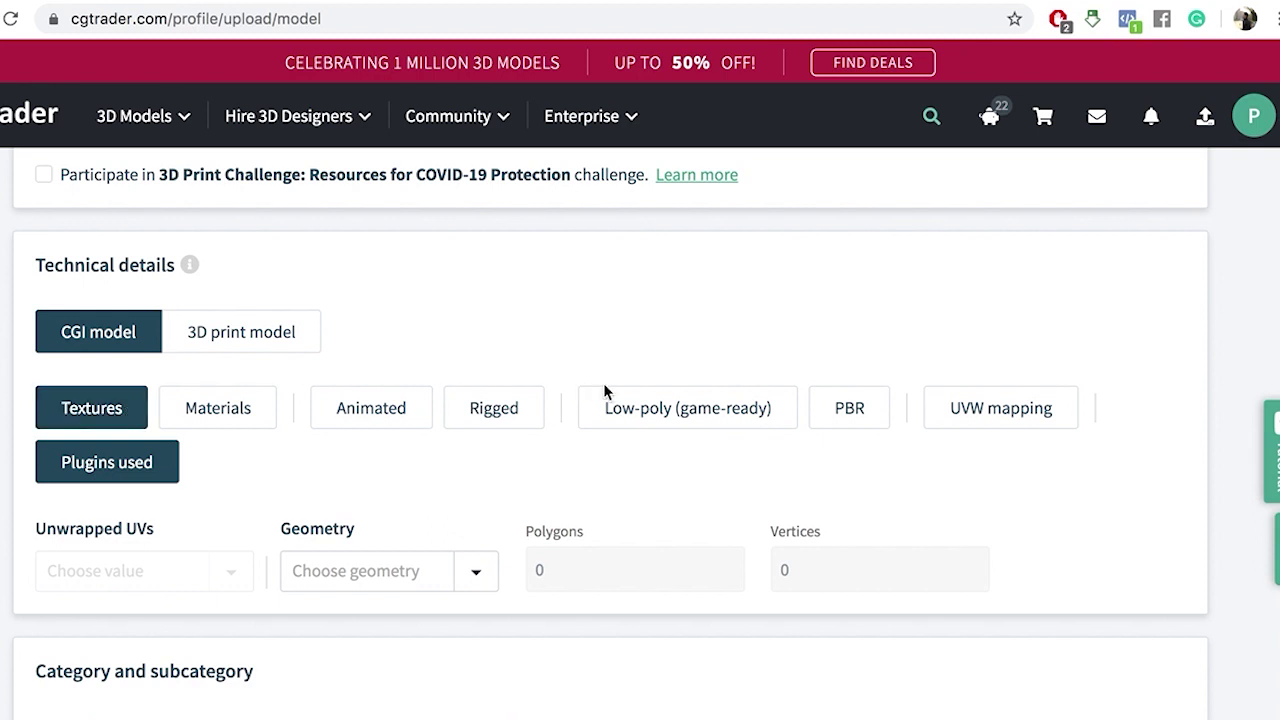
{"action": "left_click", "coordinate": [998, 410]}
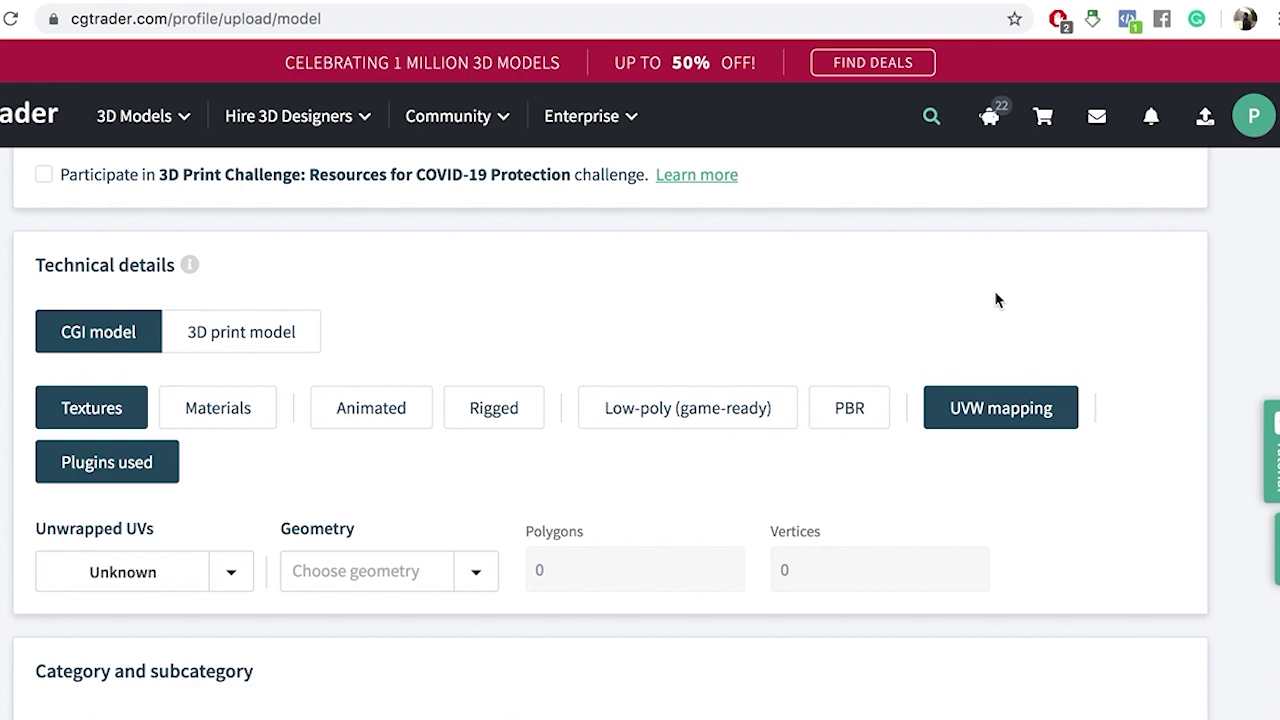
Set the unwrapped UVs to Non-overlapping and the geometry to Polygon mesh with 3398 polygons and 3413 vertices
{"action": "left_click", "coordinate": [228, 578]}
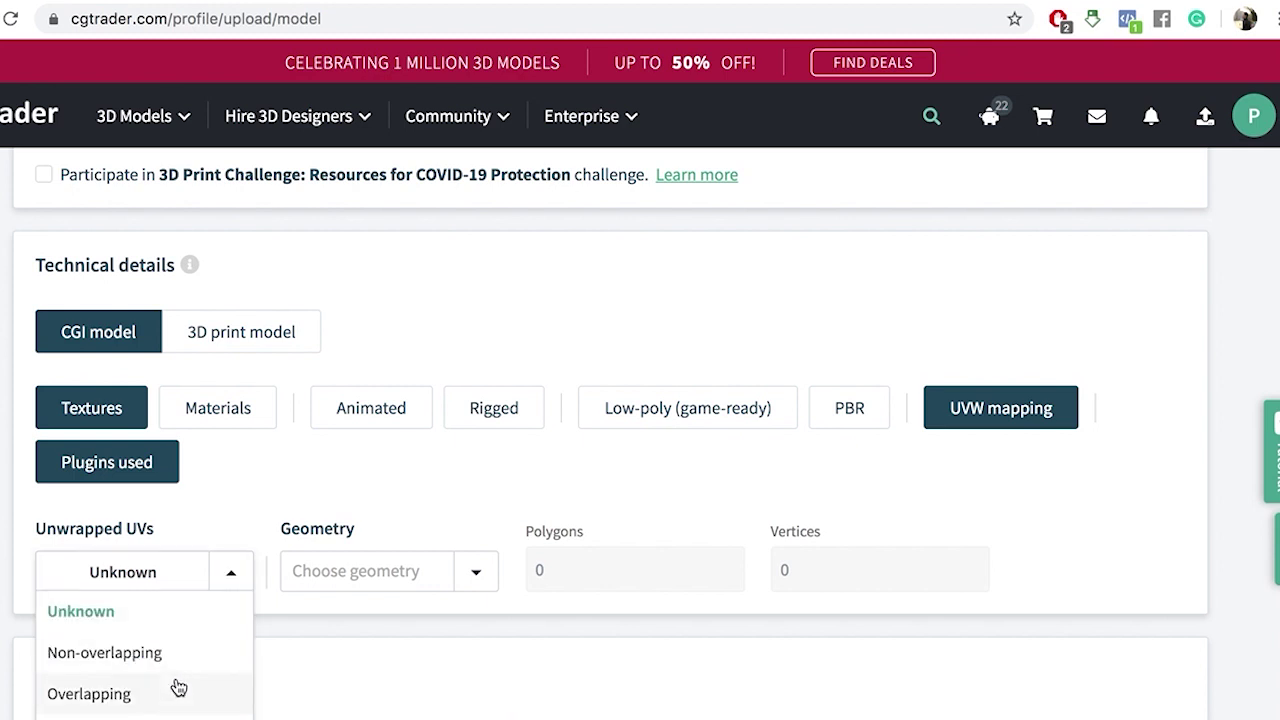
{"action": "left_click", "coordinate": [104, 652]}
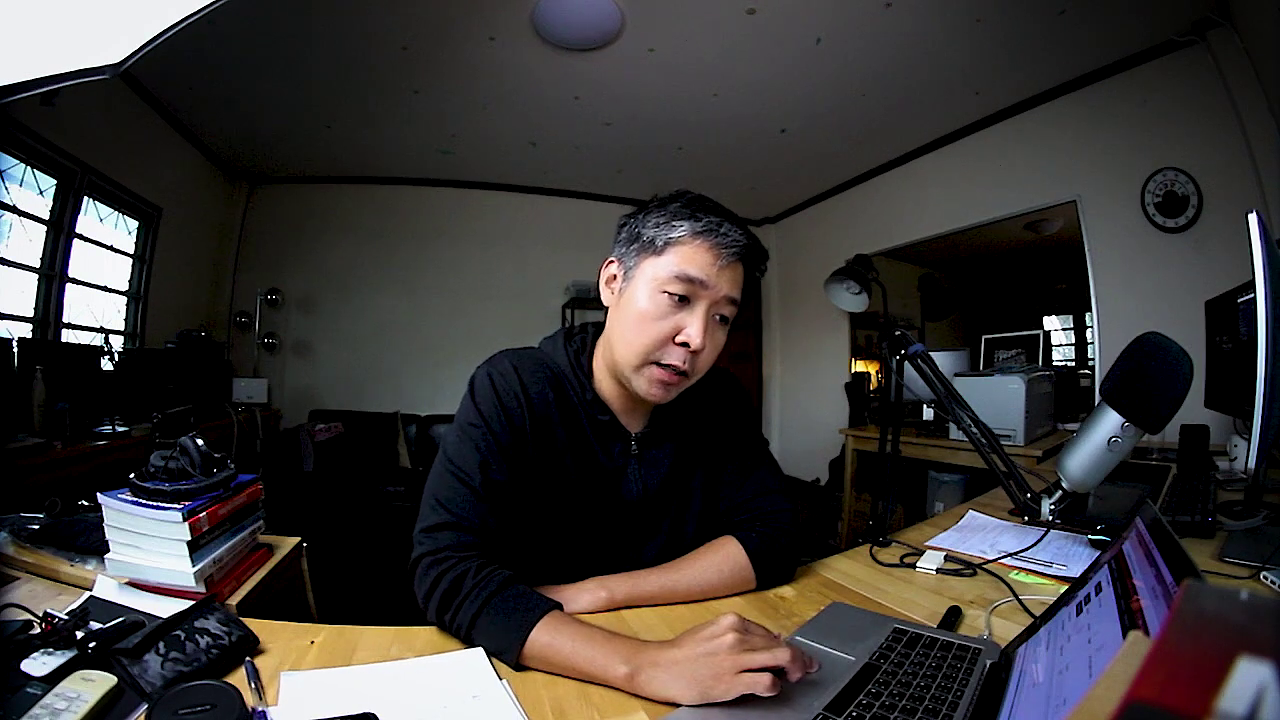
{"action": "type", "text": "34"}
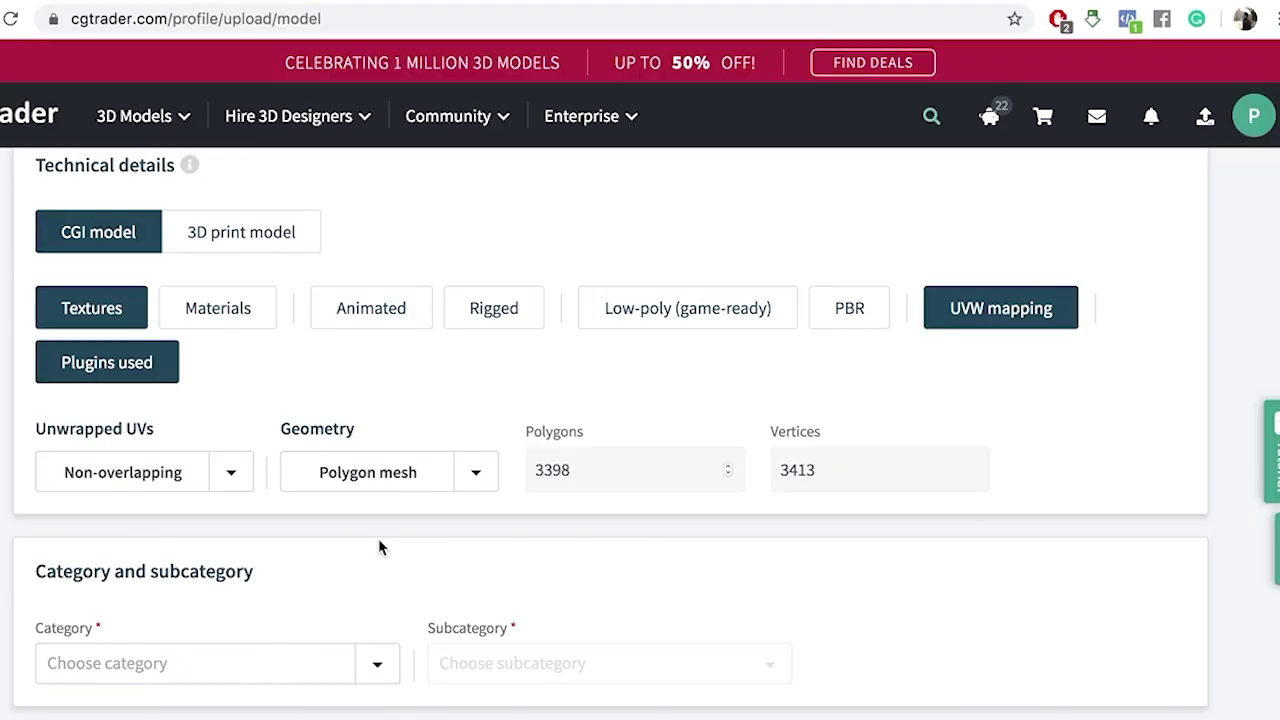
Set the model's category to Food with the subcategory Other, and publish the listing
{"action": "scroll", "coordinate": [378, 547], "scroll_direction": "down", "scroll_amount": 2}
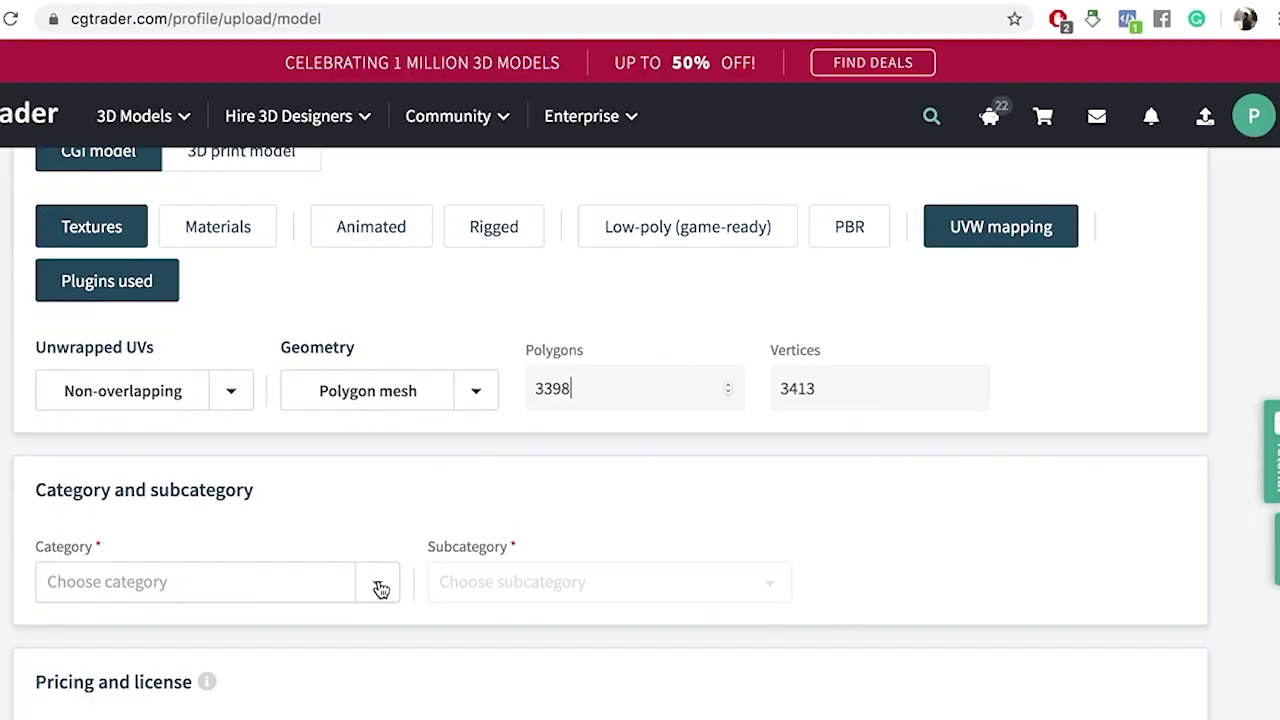
{"action": "left_click", "coordinate": [381, 589]}
{"action": "scroll", "coordinate": [325, 643], "scroll_direction": "down", "scroll_amount": 5}
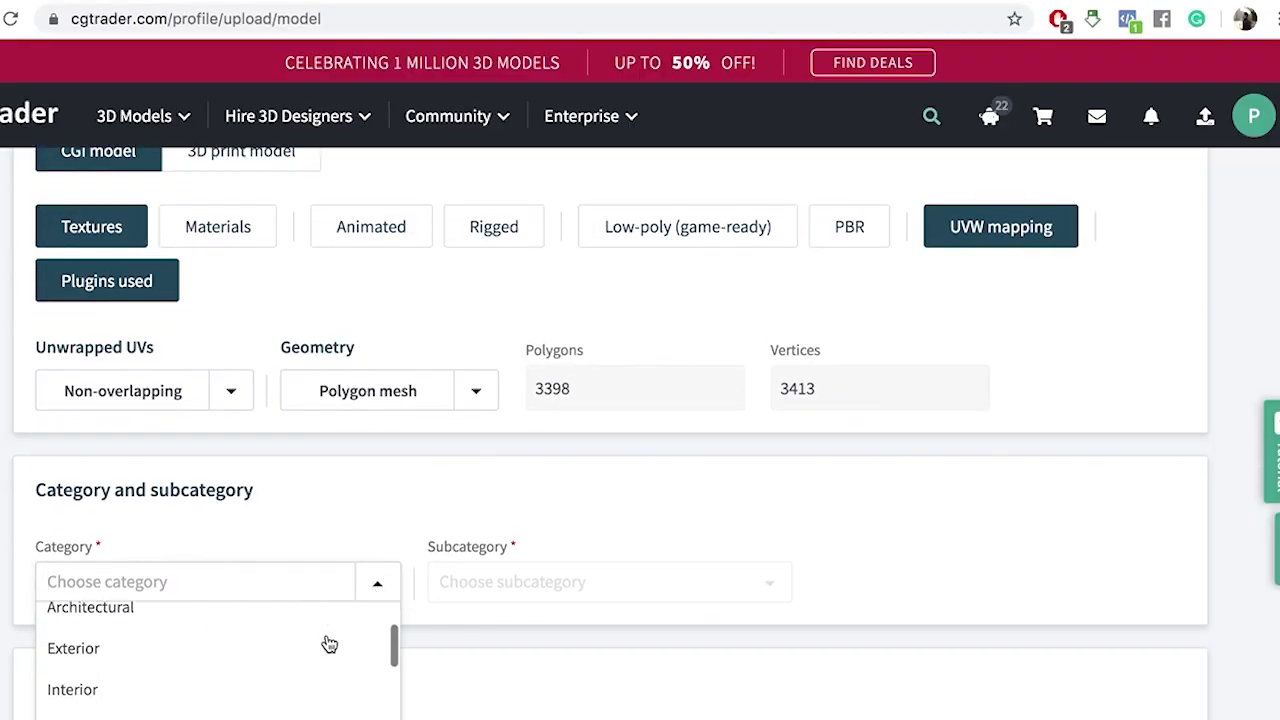
{"action": "scroll", "coordinate": [327, 643], "scroll_direction": "down", "scroll_amount": 3}
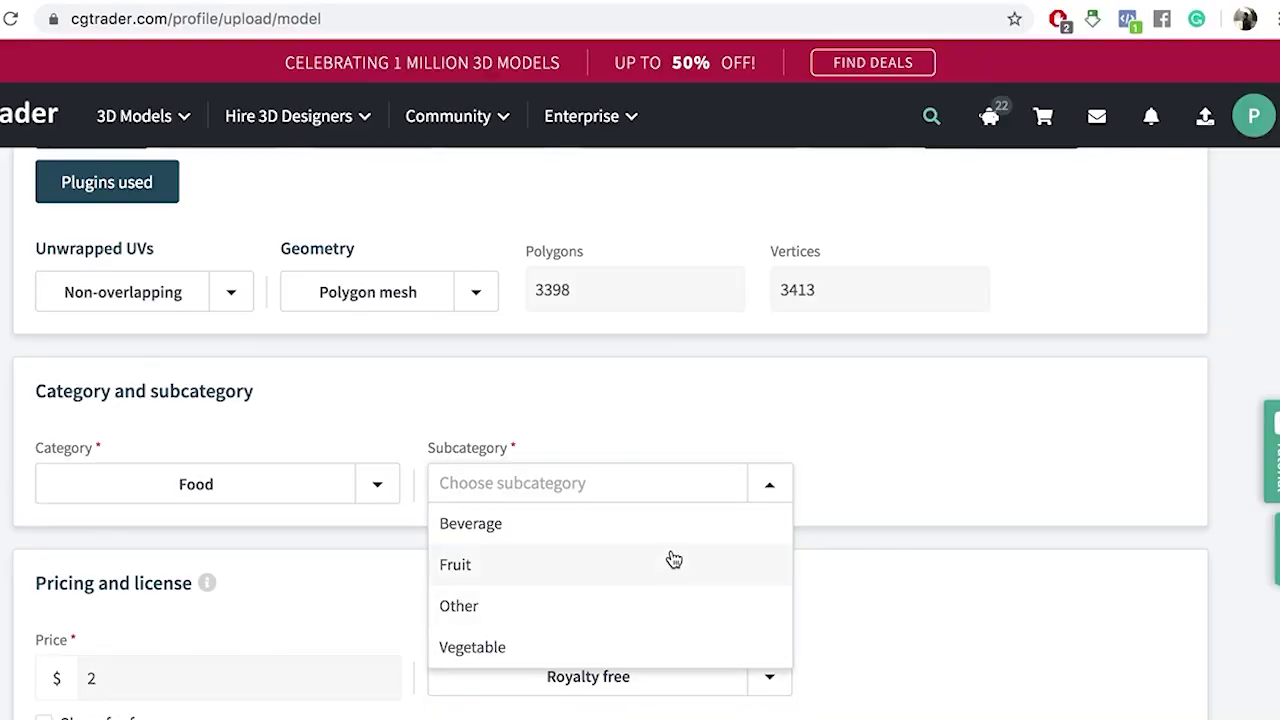
{"action": "left_click", "coordinate": [643, 607]}
{"action": "scroll", "coordinate": [840, 556], "scroll_direction": "down", "scroll_amount": 3}
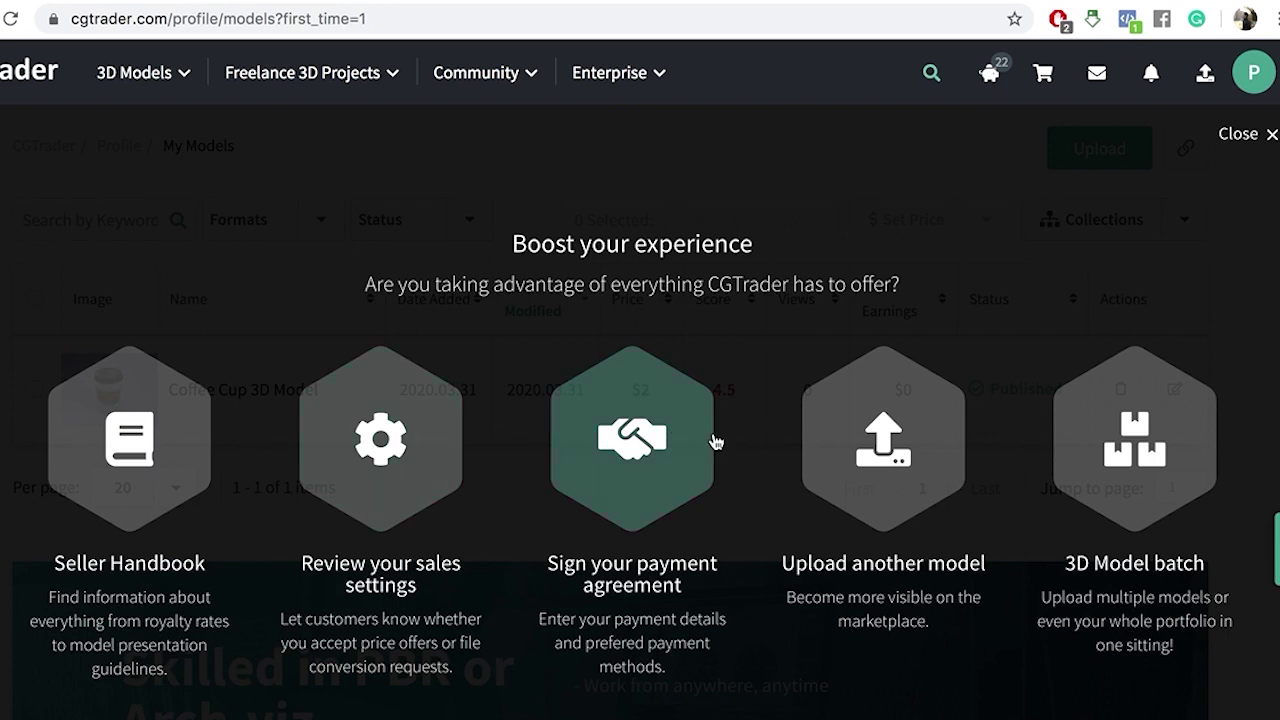
Open the payment agreement form and choose to sign it as a person
{"action": "left_click", "coordinate": [651, 432]}
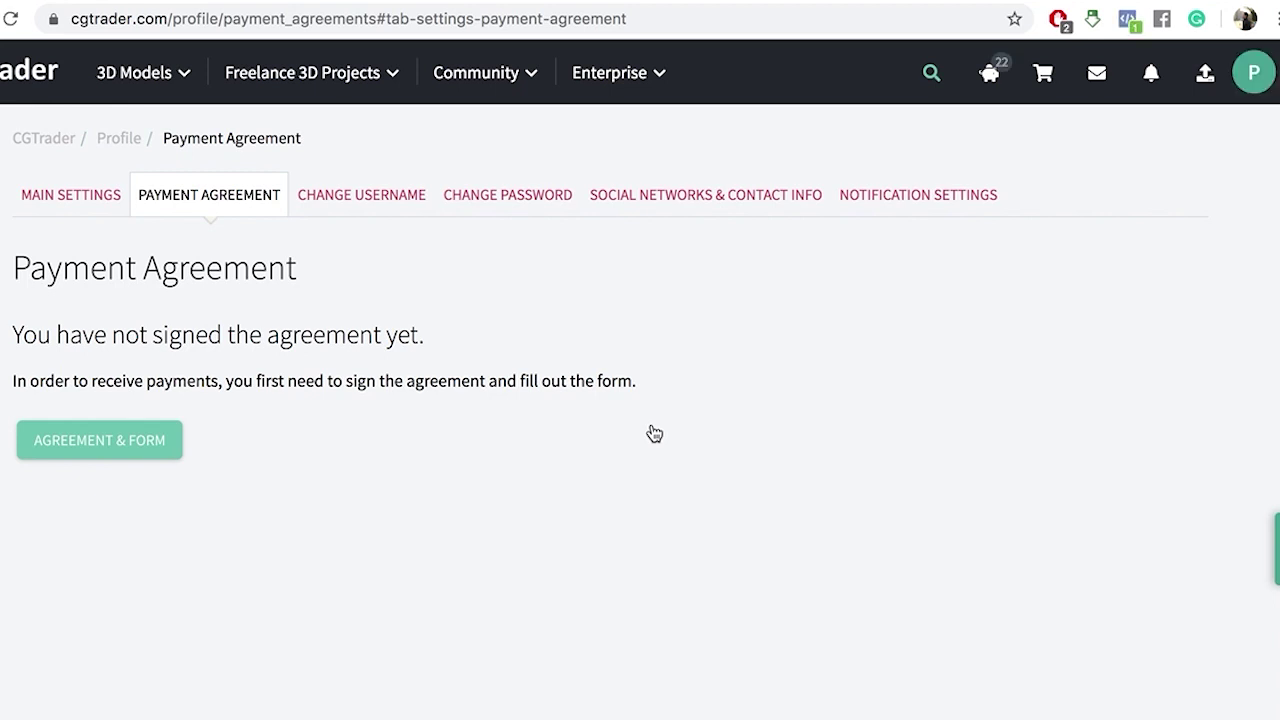
{"action": "left_click", "coordinate": [112, 442]}
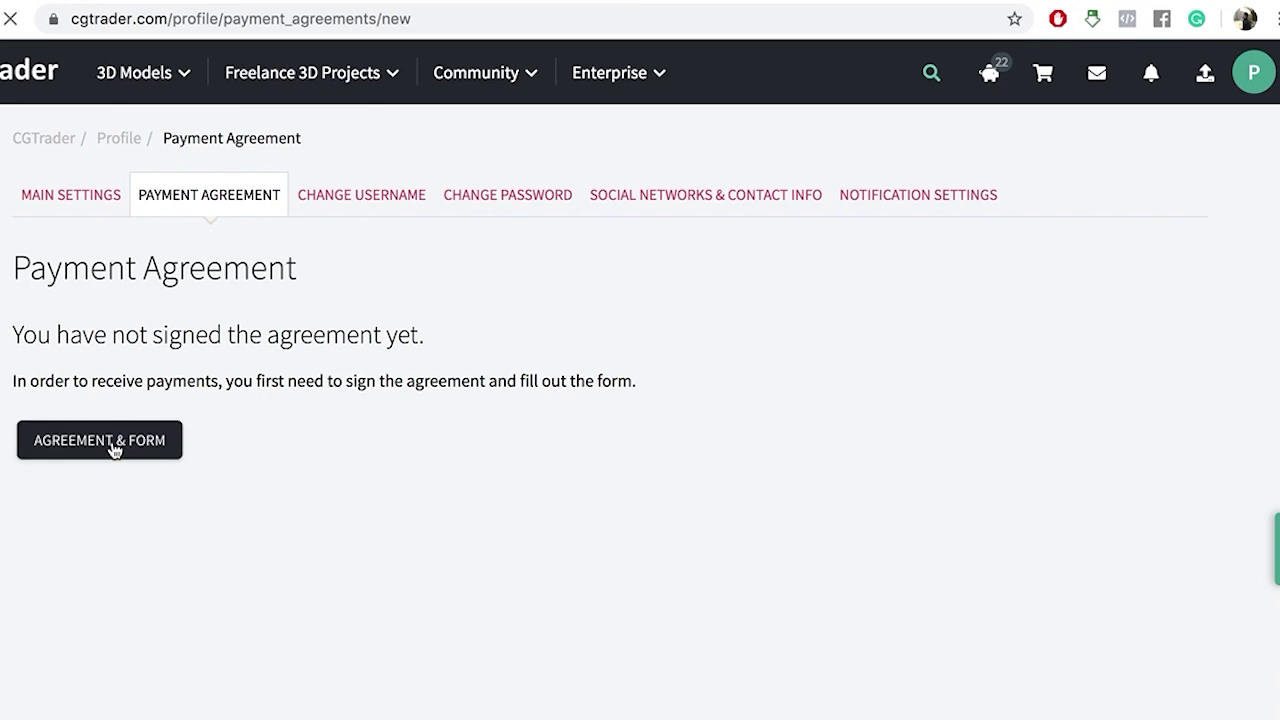
{"action": "left_click", "coordinate": [243, 331]}
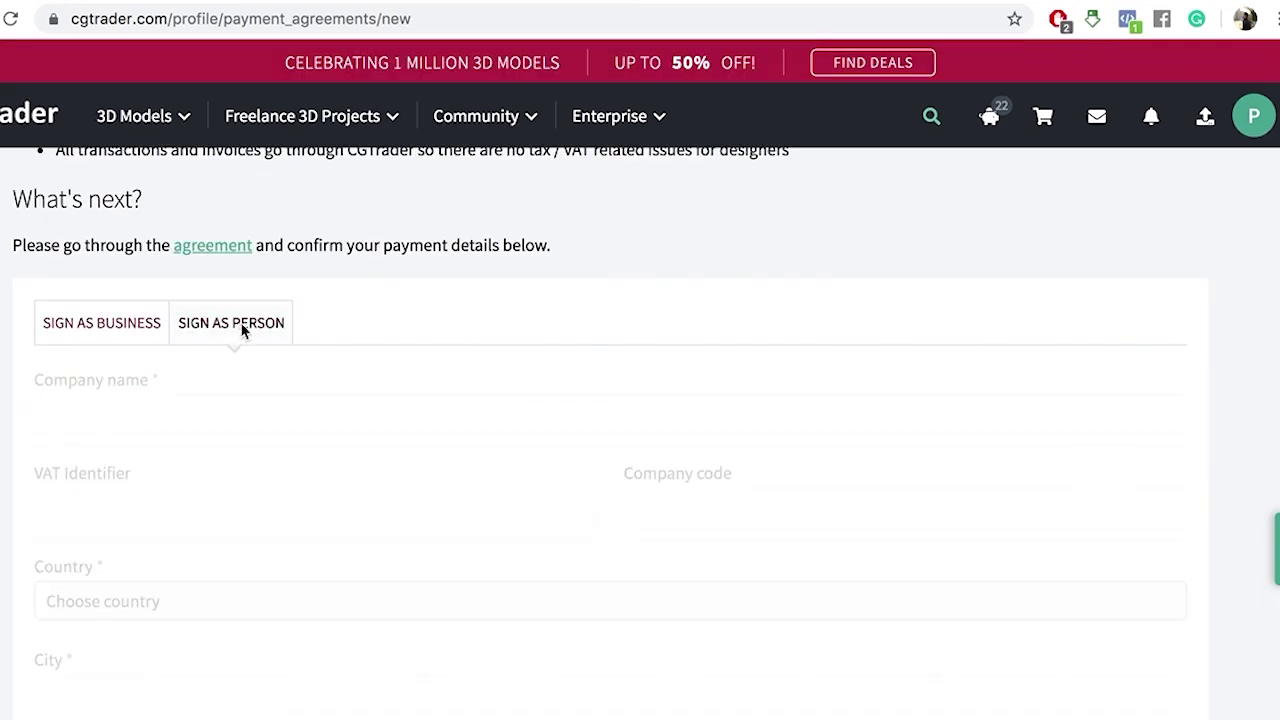